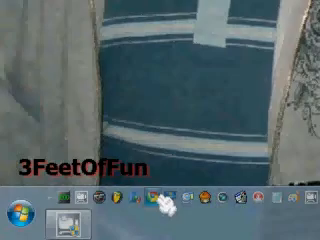
Download the Transbar setup file from its Softonic page and keep it despite Chrome's warning
left_click(162, 198)
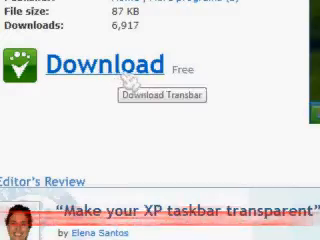
left_click(127, 80)
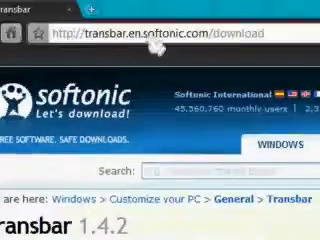
left_click(240, 178)
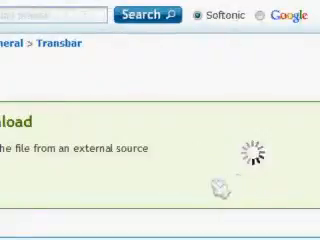
scroll(125, 155, "down", 3)
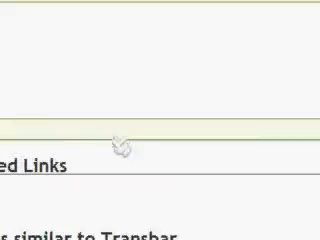
scroll(120, 145, "up", 3)
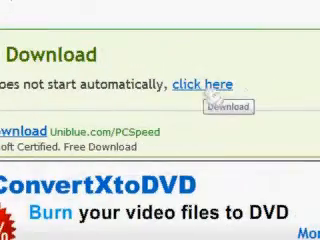
scroll(168, 190, "down", 5)
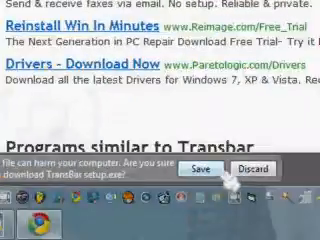
left_click(215, 169)
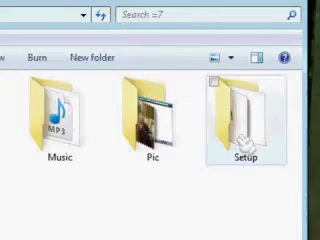
Open the Setup folder holding the downloaded TransBar setup.exe
left_click(245, 145)
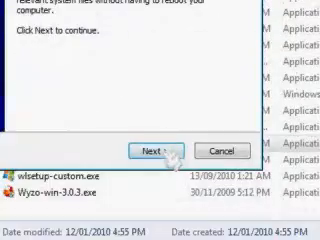
Run TransBar Setup for Everyone, accepting the license, default components, install folder and Start Menu name
left_click(160, 151)
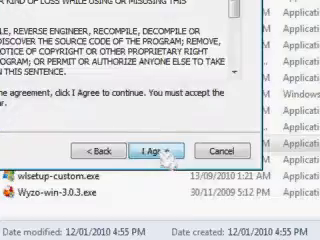
left_click(156, 152)
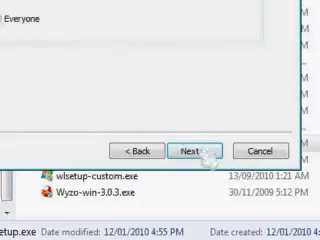
left_click(195, 151)
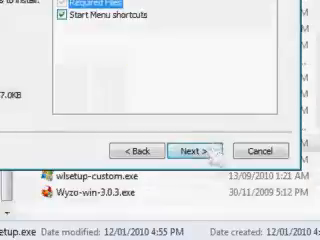
left_click(195, 151)
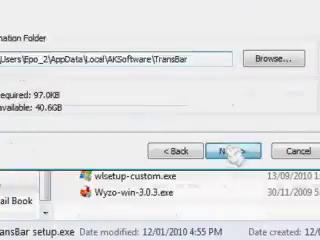
left_click(232, 151)
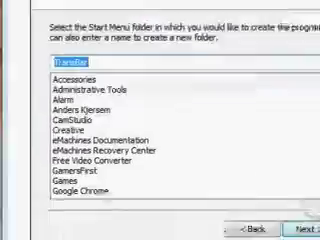
left_click(305, 229)
left_click(232, 151)
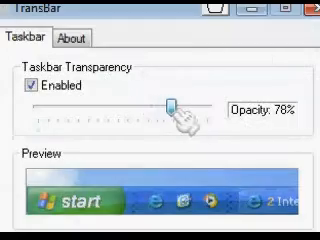
Drag TransBar's Opacity slider to about 78% with the taskbar effect enabled
mouse_move(185, 118)
left_mouse_down()
mouse_move(148, 122)
mouse_move(225, 118)
mouse_move(160, 118)
left_mouse_up()
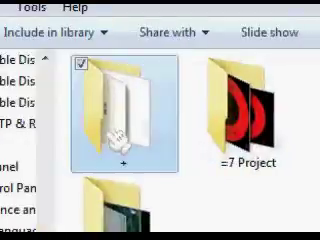
Copy TransBar.exe from the TransBar program folder
double_click(120, 140)
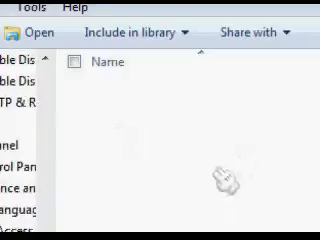
scroll(235, 168, "down", 3)
scroll(125, 147, "down", 2)
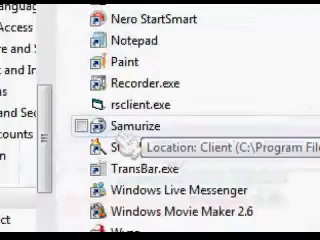
right_click(140, 168)
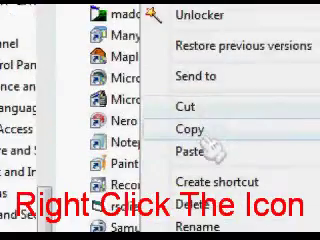
left_click(190, 130)
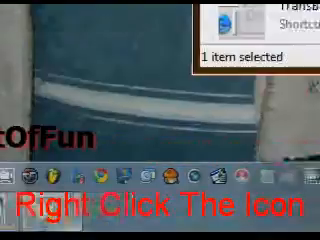
Open the Startup folder in Explorer from Start > All Programs
left_click(30, 205)
left_click(75, 92)
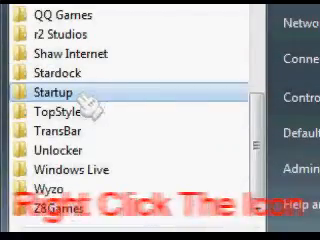
right_click(88, 100)
left_click(122, 135)
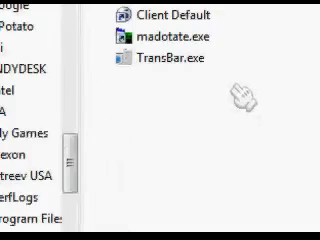
Paste a TransBar shortcut into Startup, delete the duplicate entry and close the folder
right_click(153, 125)
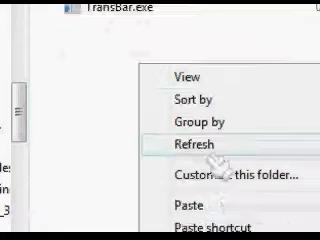
left_click(232, 160)
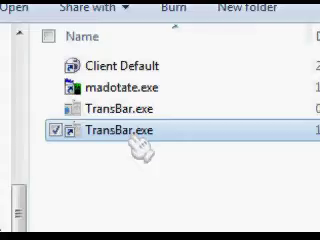
right_click(140, 145)
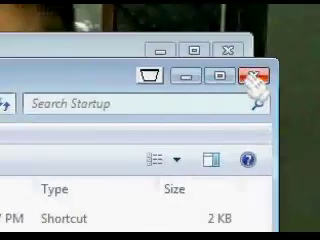
left_click(255, 78)
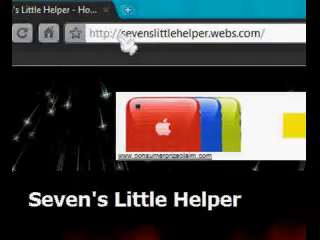
Highlight the sevenslittlehelper.webs.com address on the site's home page
mouse_move(120, 34)
left_mouse_down()
mouse_move(210, 36)
mouse_move(225, 45)
left_mouse_up()
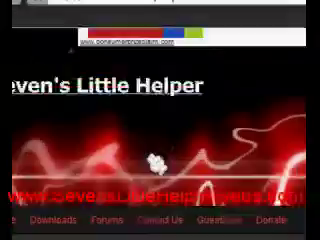
scroll(150, 165, "down", 3)
scroll(145, 160, "down", 3)
scroll(120, 165, "down", 2)
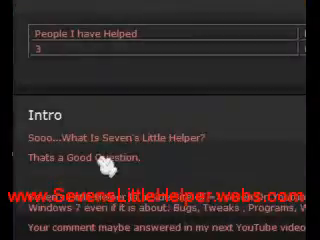
scroll(125, 140, "down", 3)
scroll(132, 132, "down", 2)
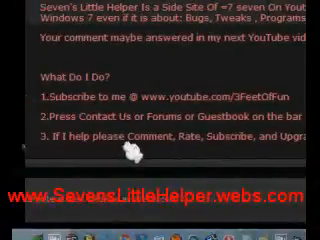
scroll(230, 75, "up", 2)
scroll(180, 98, "up", 4)
scroll(185, 80, "up", 2)
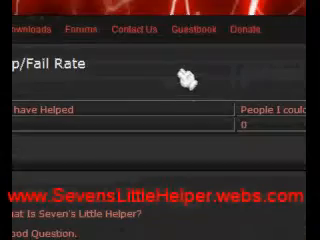
scroll(195, 90, "up", 2)
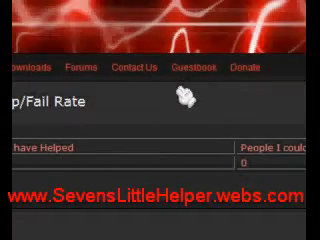